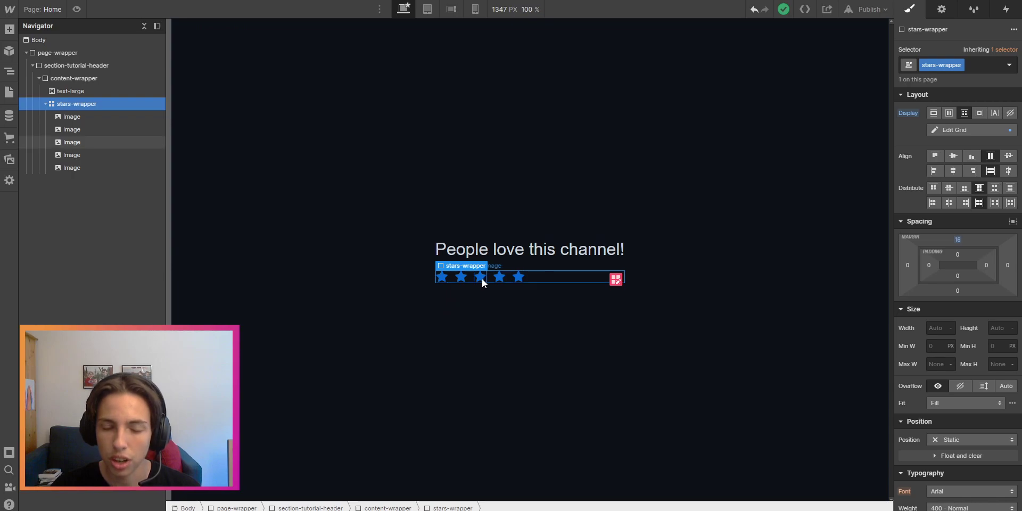
- Inspect the star images and the stars-wrapper container, briefly checking the Assets panel
click(520, 279)
click(10, 159)
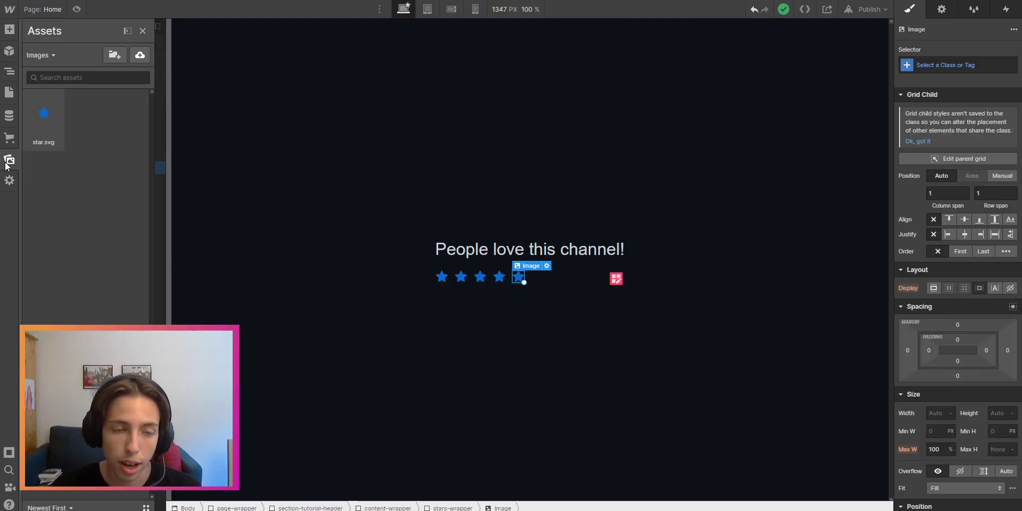
click(519, 277)
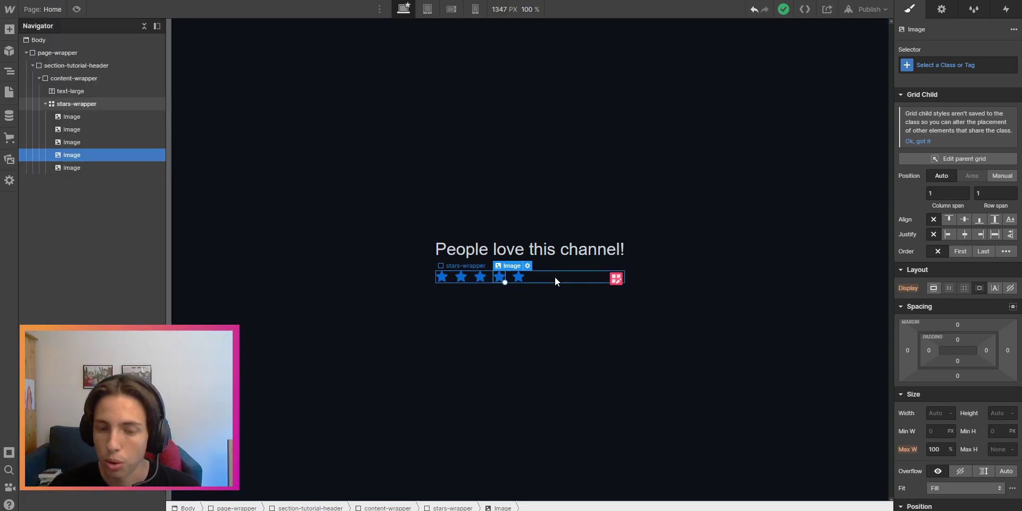
click(554, 277)
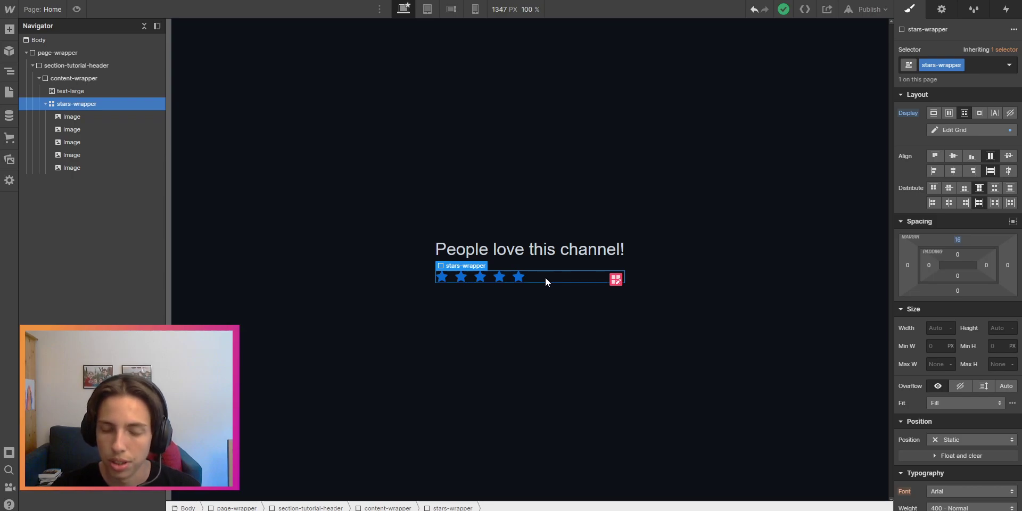
click(500, 277)
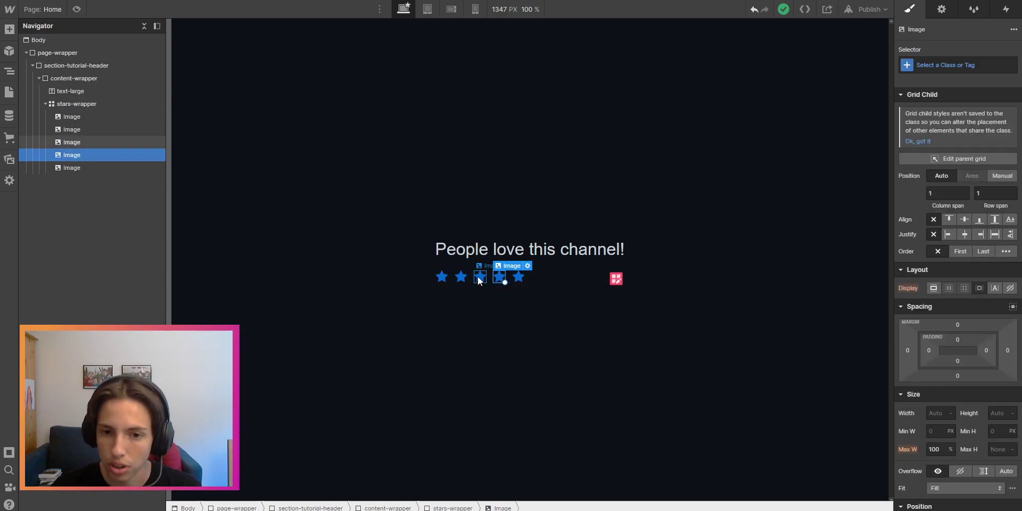
click(479, 278)
click(461, 277)
click(441, 277)
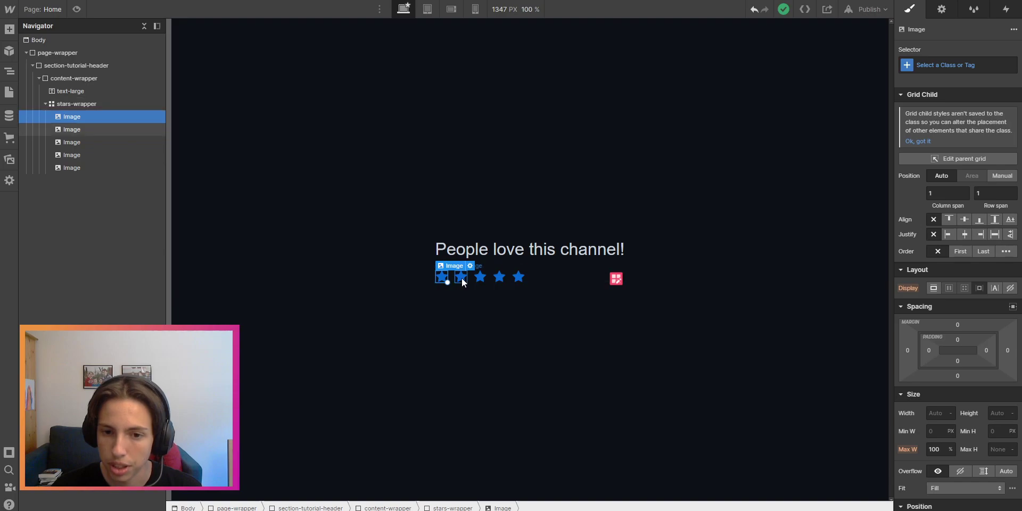
- Reselect each star and stars-wrapper, then show the star.svg asset's details
click(461, 276)
click(480, 277)
click(499, 277)
click(518, 277)
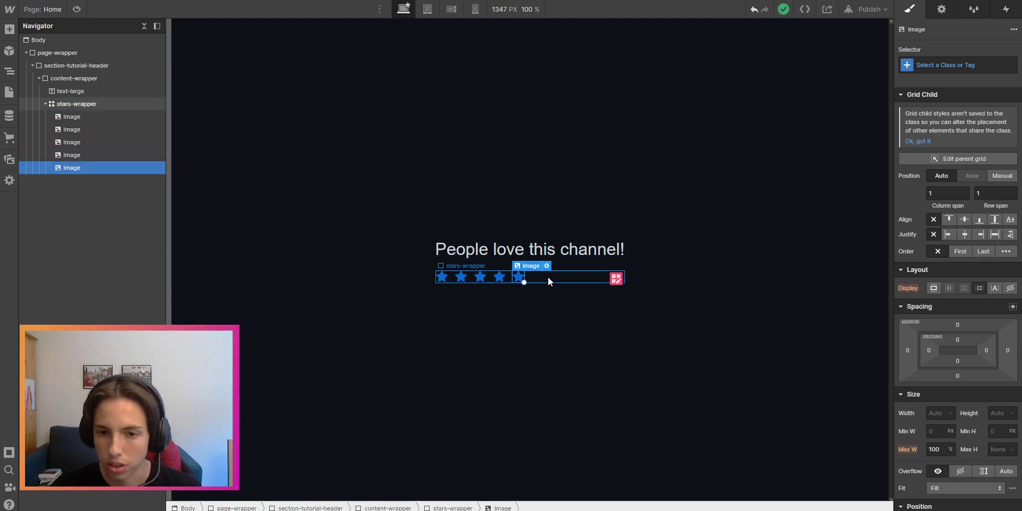
click(547, 277)
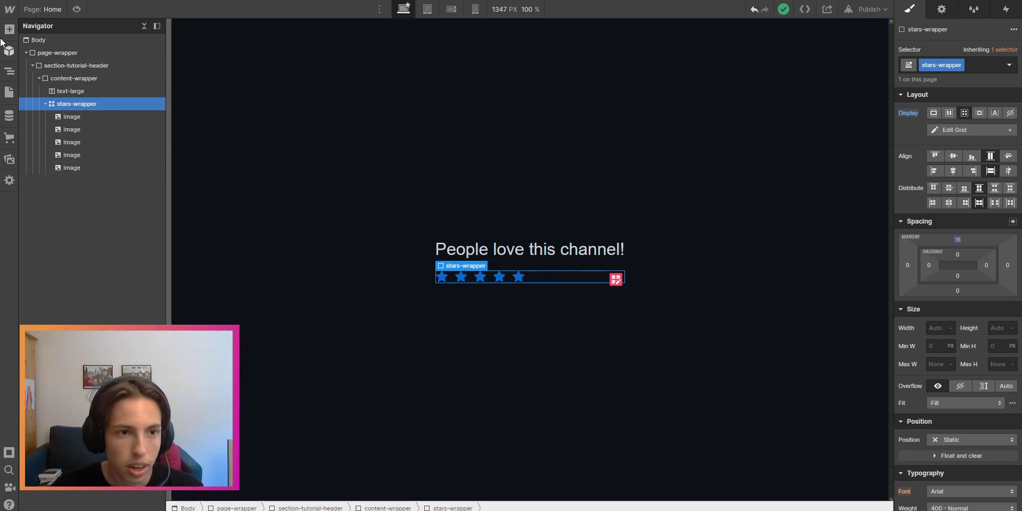
click(9, 160)
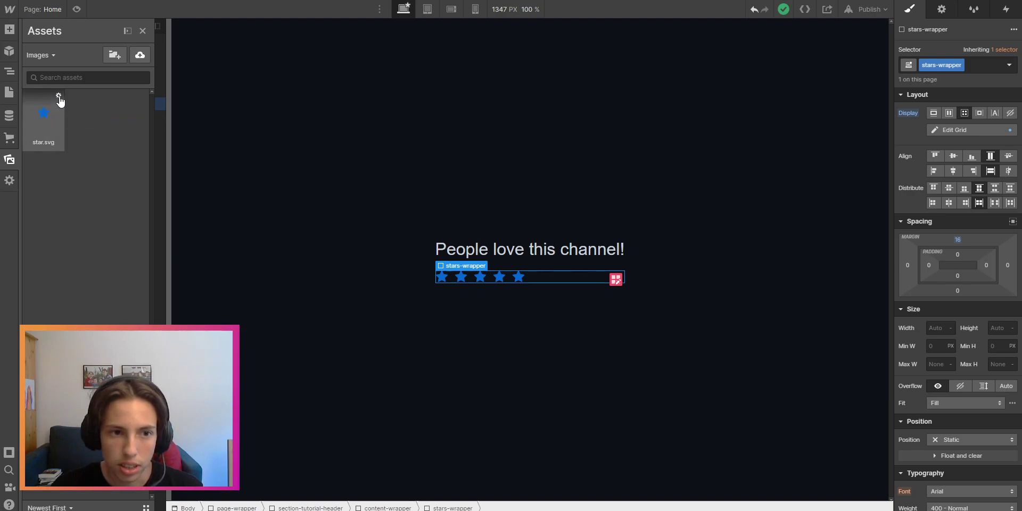
click(59, 96)
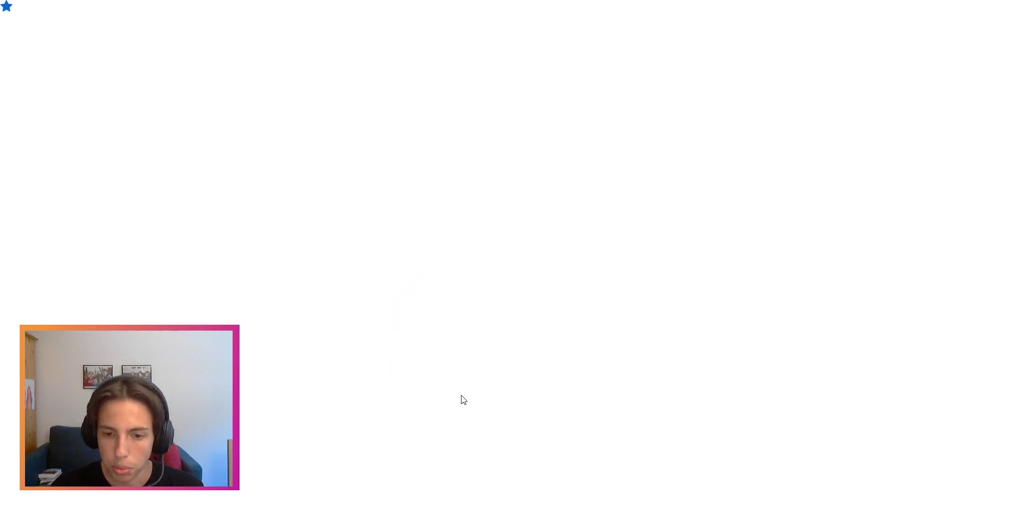
- View star.svg's page source and select all of its SVG markup
key(ctrl+u)
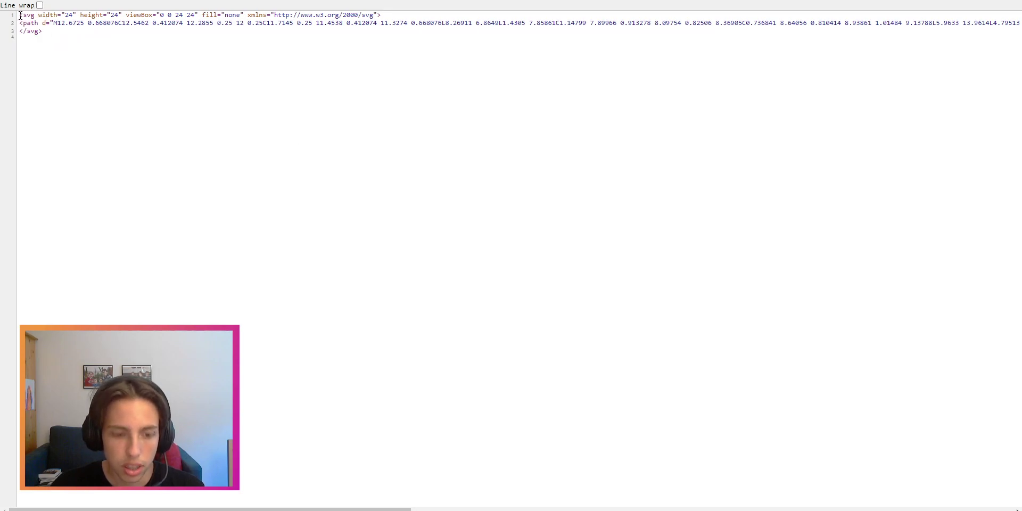
key(ctrl+a)
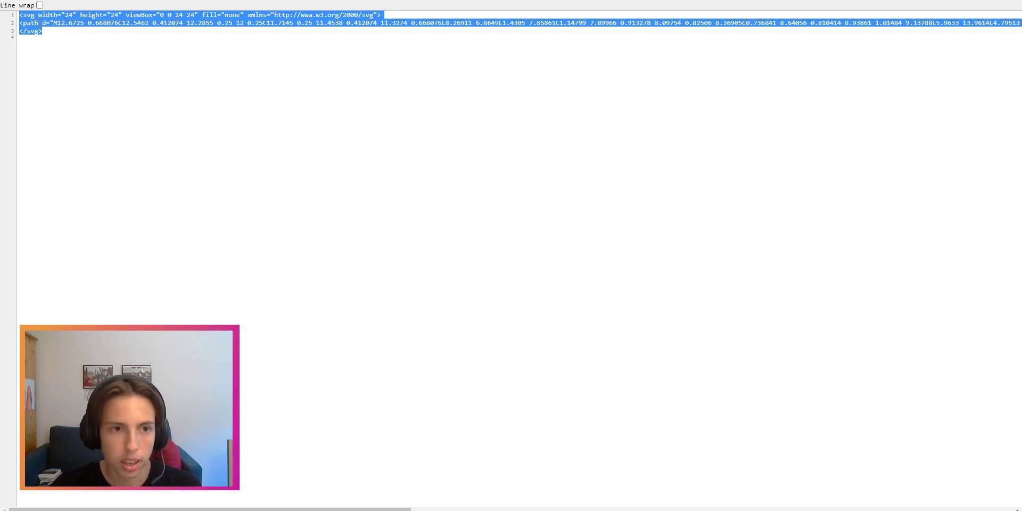
- Insert an HTML Embed after the first star image and paste the star.svg markup into it
key(ctrl+w)
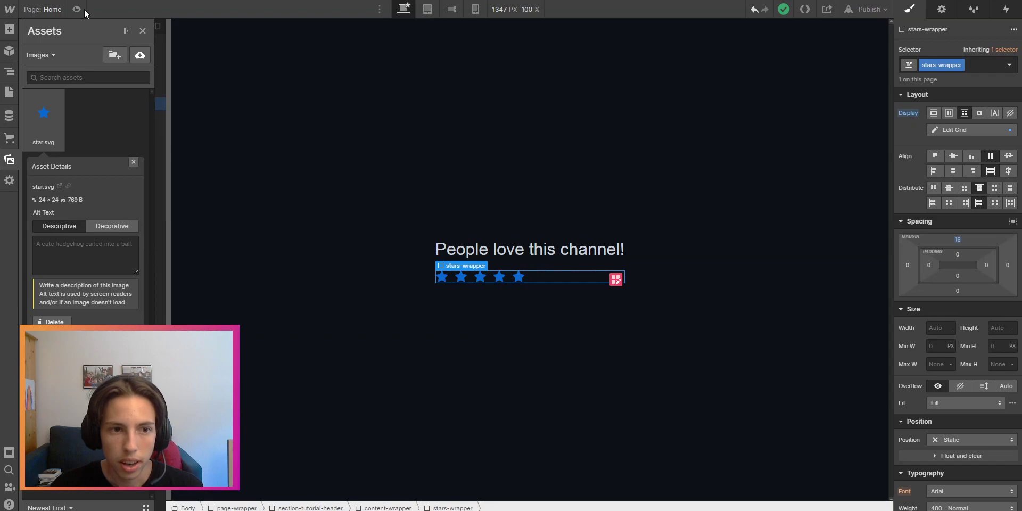
key(z)
click(445, 276)
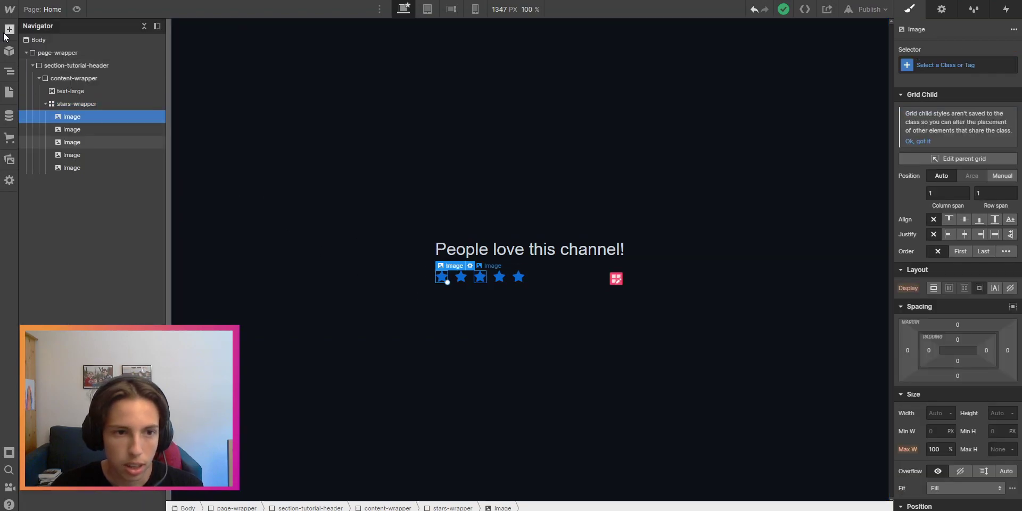
click(9, 29)
scroll(76, 299, down, 10)
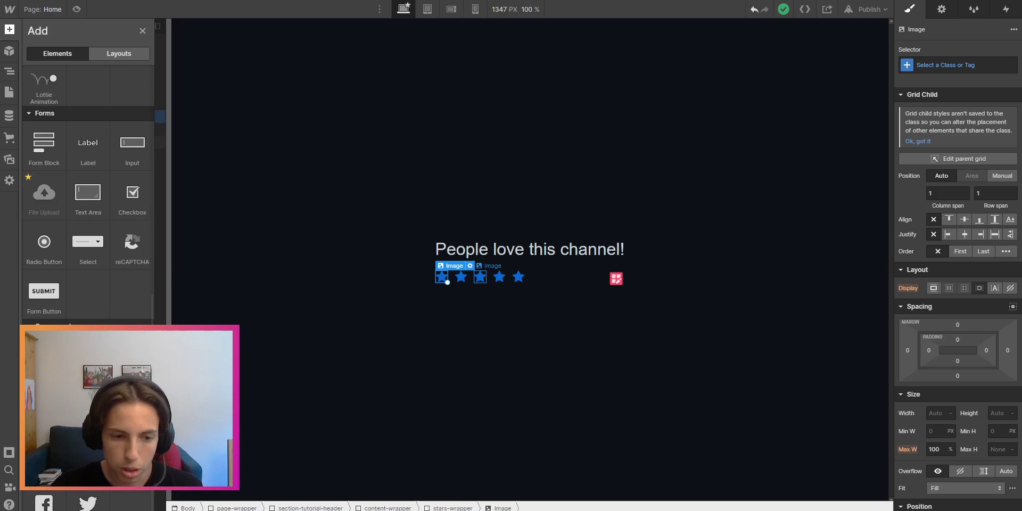
click(45, 351)
key(ctrl+v)
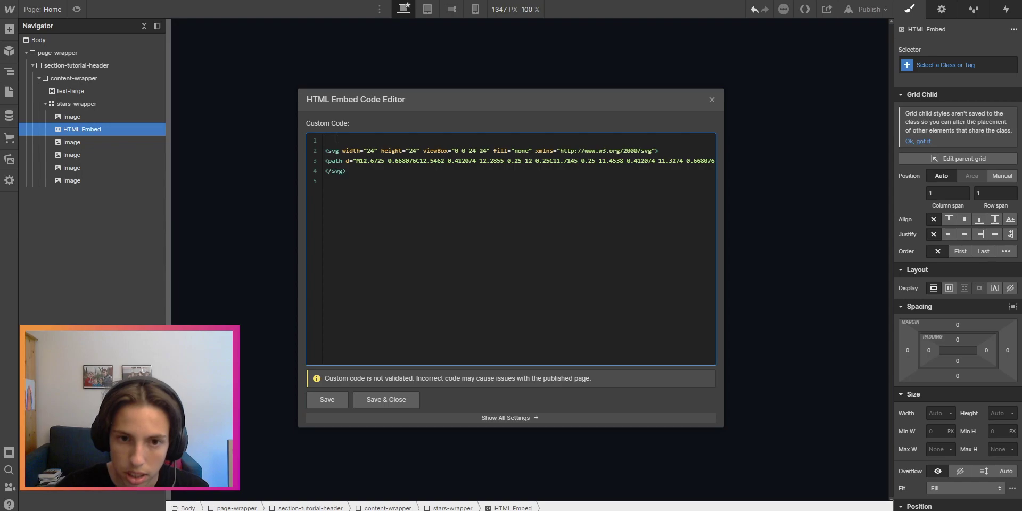
click(326, 151)
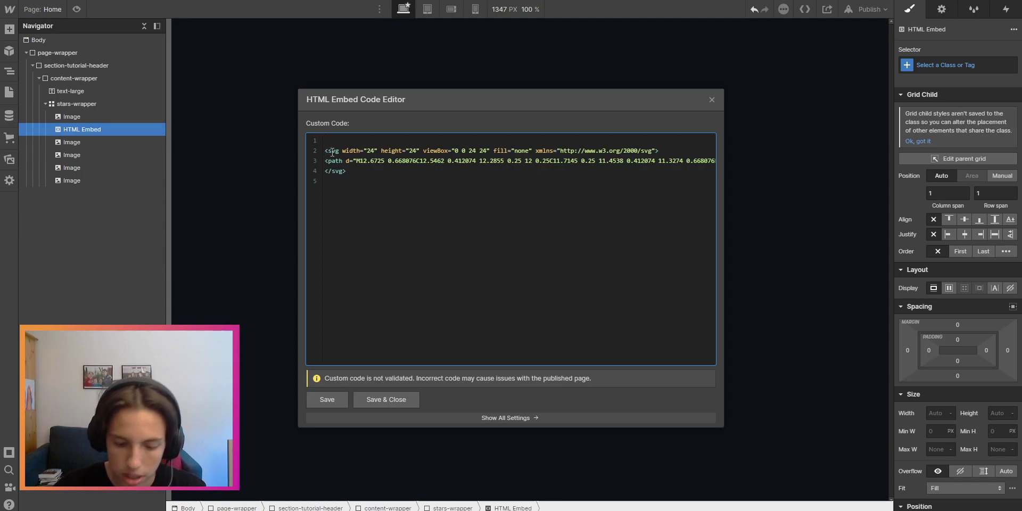
- Remove the blank first line and fixed width, and set the SVG height to 100%
key(BackSpace)
click(381, 140)
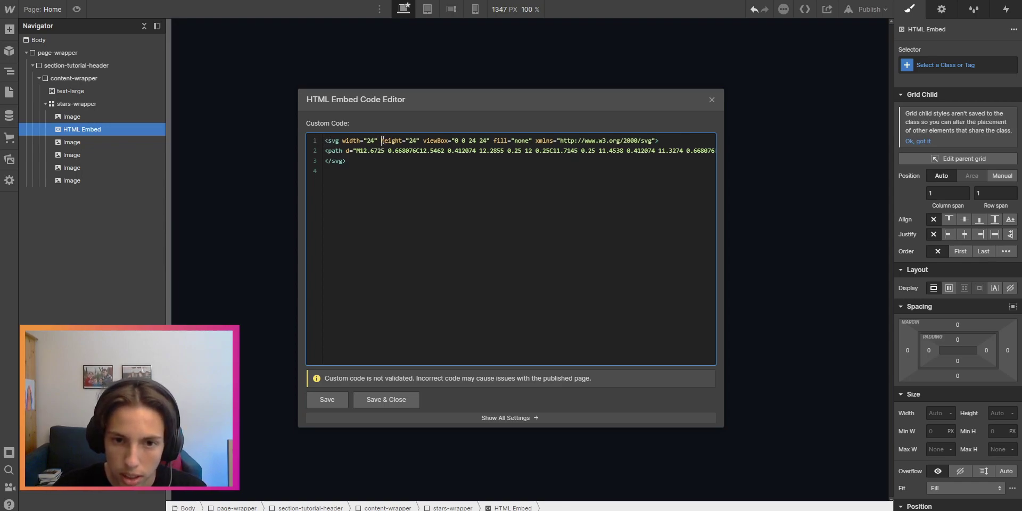
key(BackSpace)
key(BackSpace)
key(BackSpace)
key(BackSpace)
key(BackSpace)
key(BackSpace)
key(BackSpace)
key(BackSpace)
key(BackSpace)
key(BackSpace)
key(BackSpace)
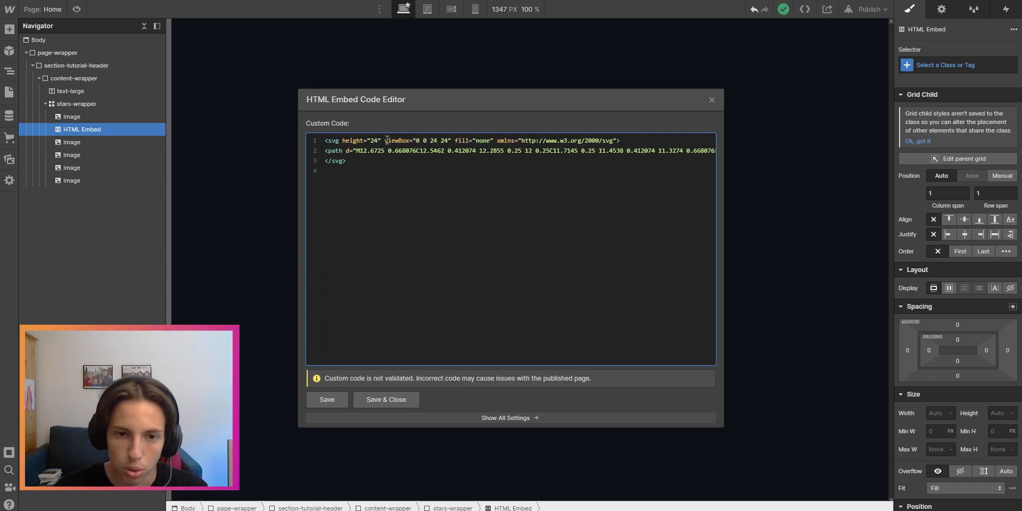
double_click(378, 139)
text(100%)
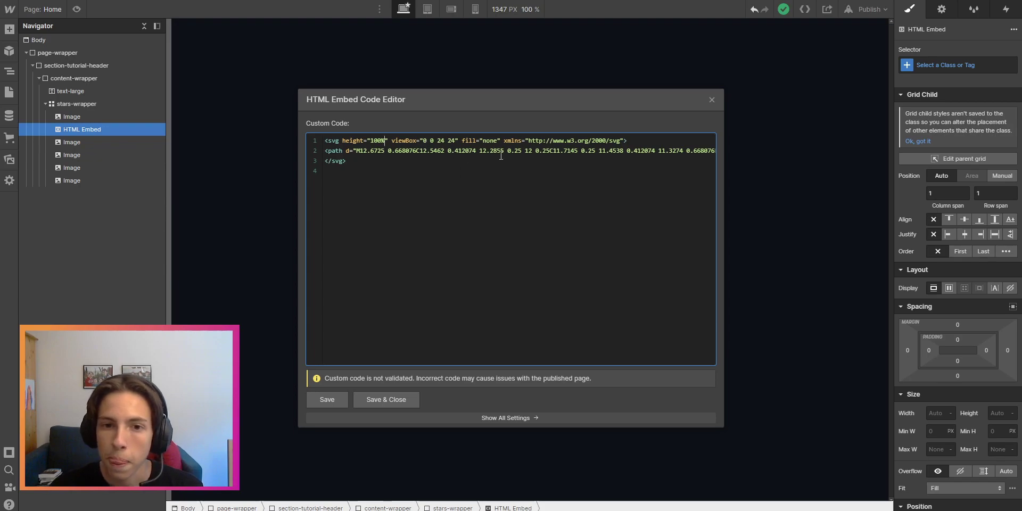
- Replace the hard-coded fill colour with currentcolor and save the embed code
scroll(409, 144, right, 5)
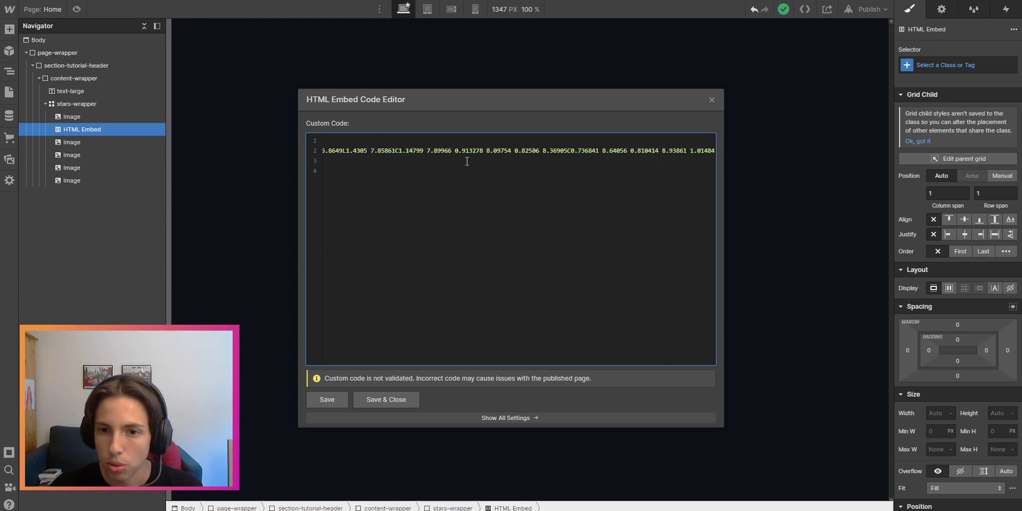
scroll(385, 161, left, 5)
scroll(547, 172, right, 10)
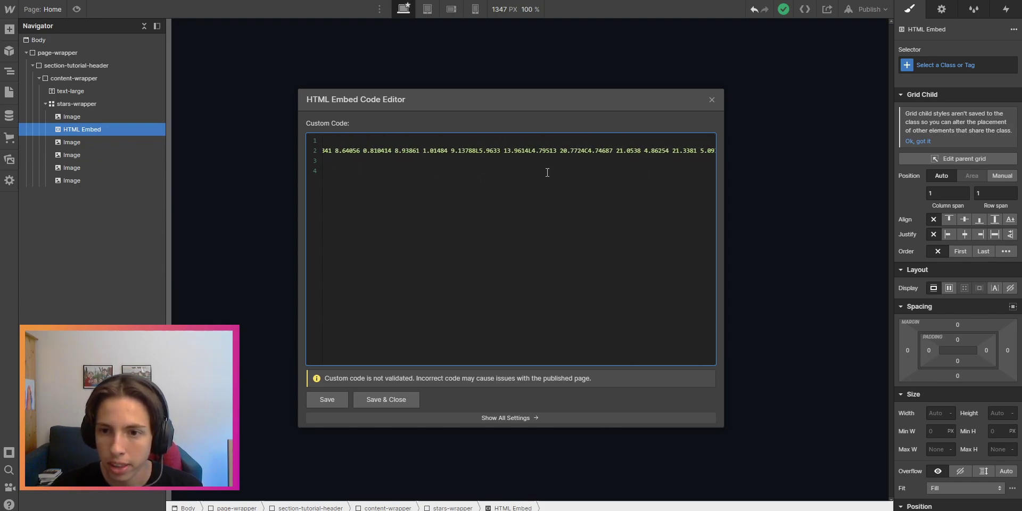
scroll(547, 172, right, 3)
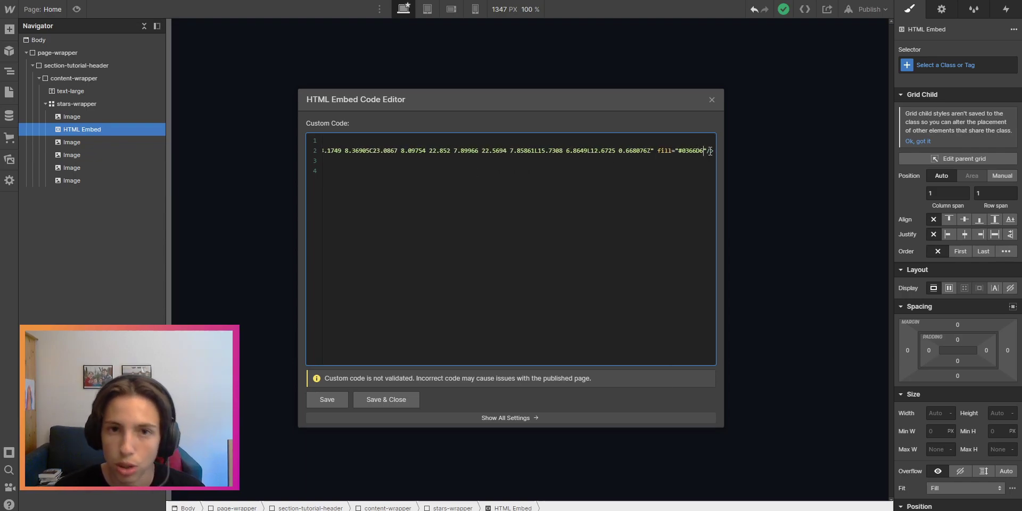
key(BackSpace)
key(BackSpace)
key(BackSpace)
key(BackSpace)
key(BackSpace)
key(BackSpace)
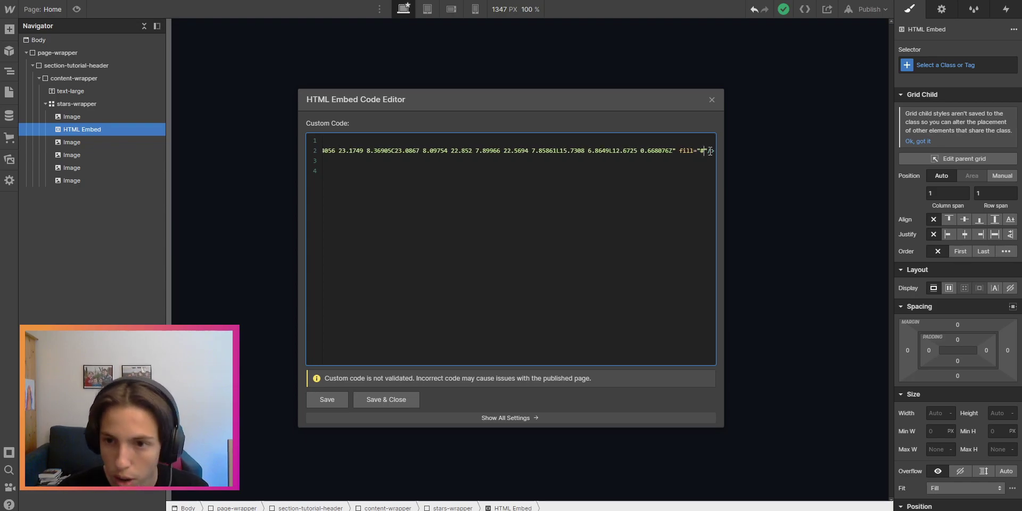
key(BackSpace)
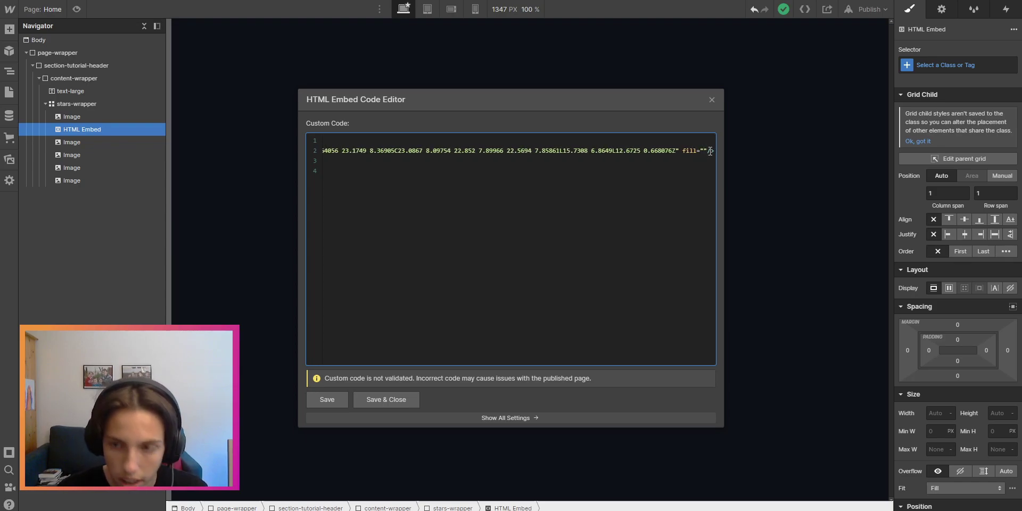
text(cu)
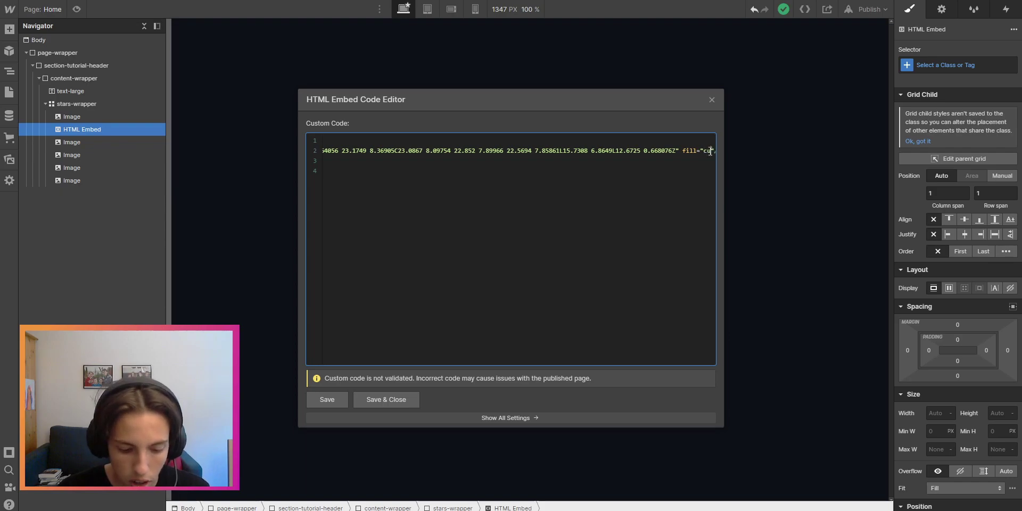
text(rrentcolor)
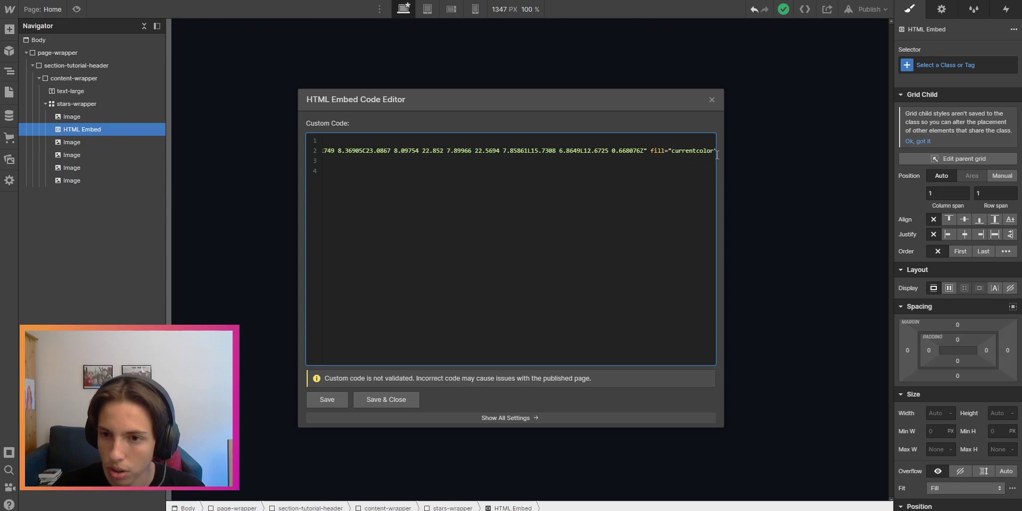
click(394, 404)
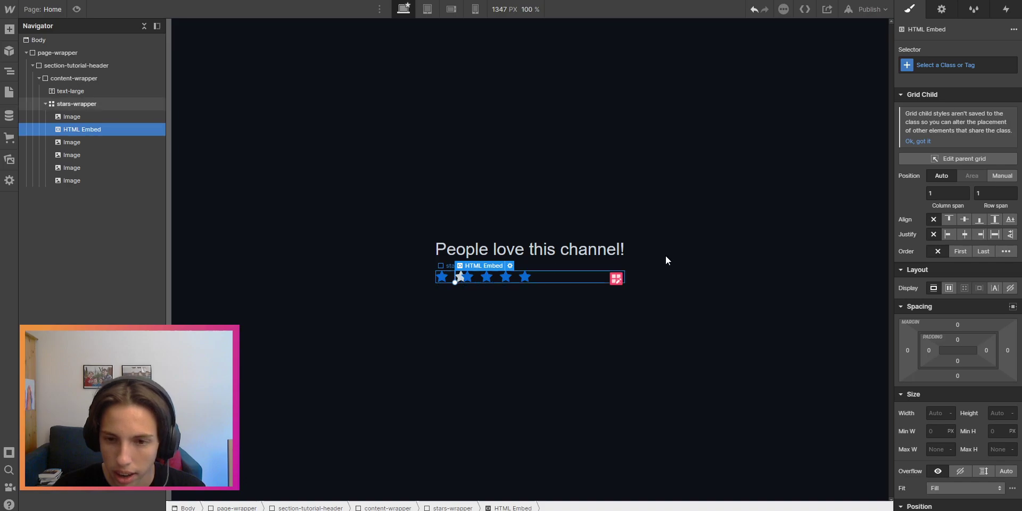
- Give the embed a new star-icon class
click(932, 64)
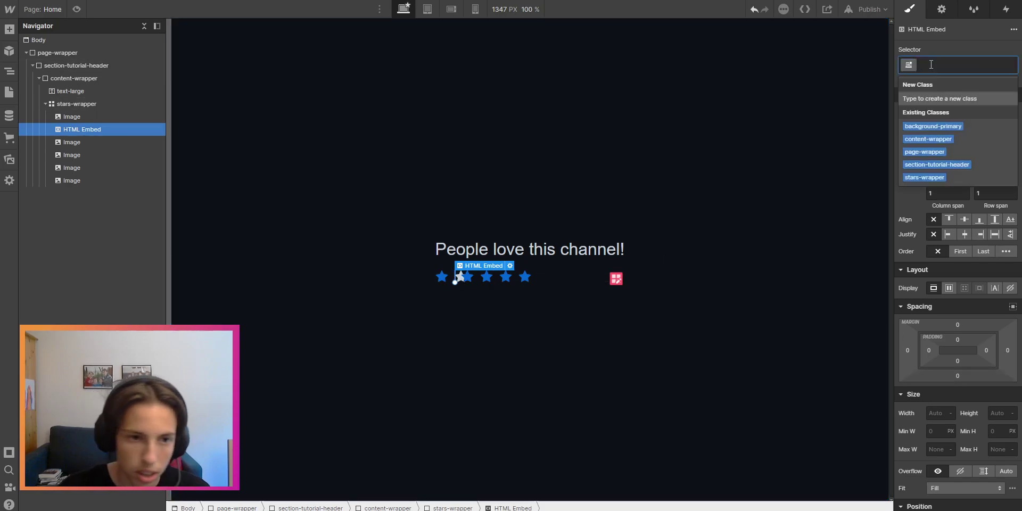
text(sta)
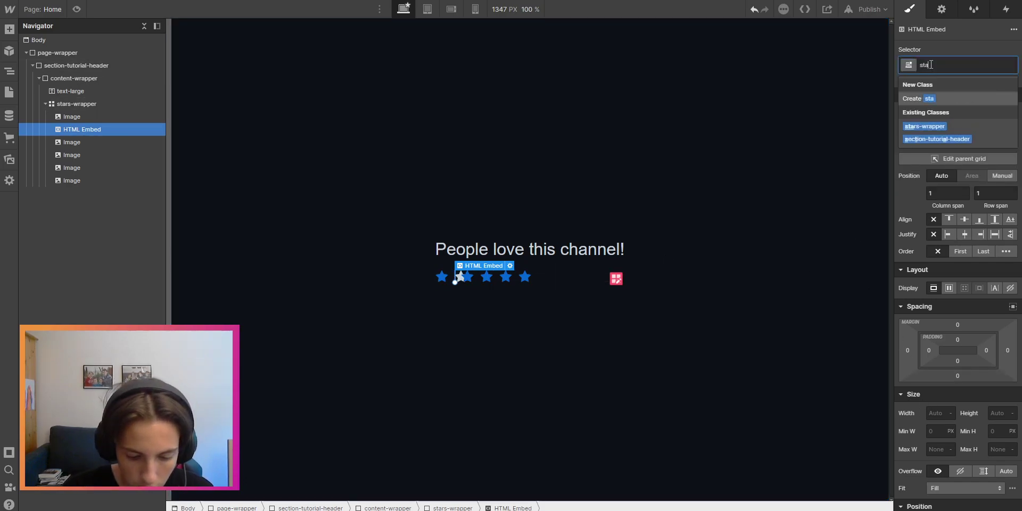
text(r-icon)
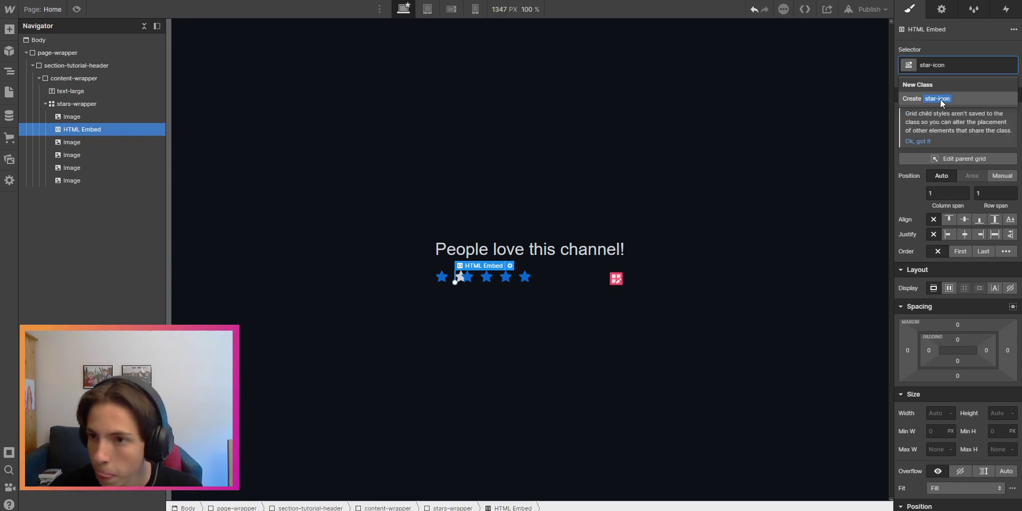
click(940, 99)
- Set the star-icon width and height to 24 px, then reselect the embed
click(935, 414)
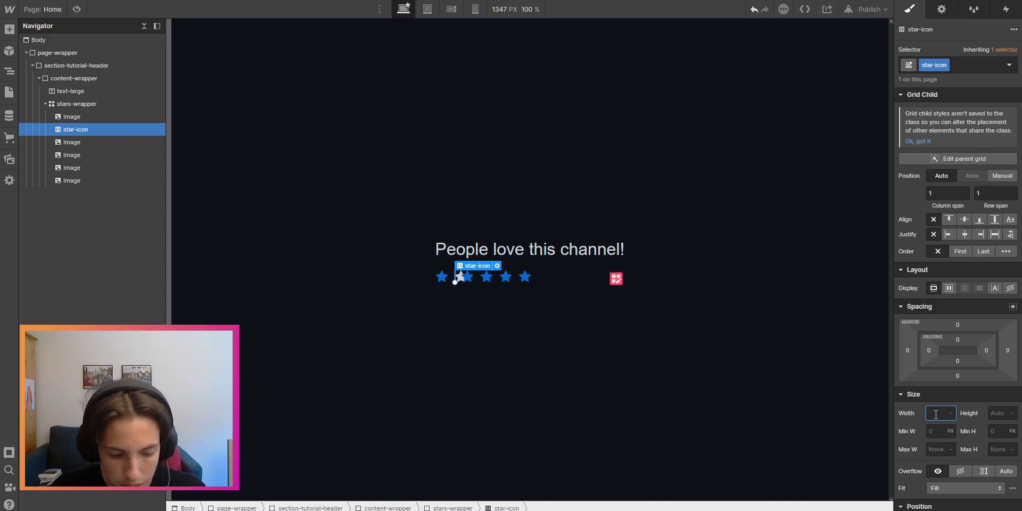
text(24)
click(997, 413)
text(24)
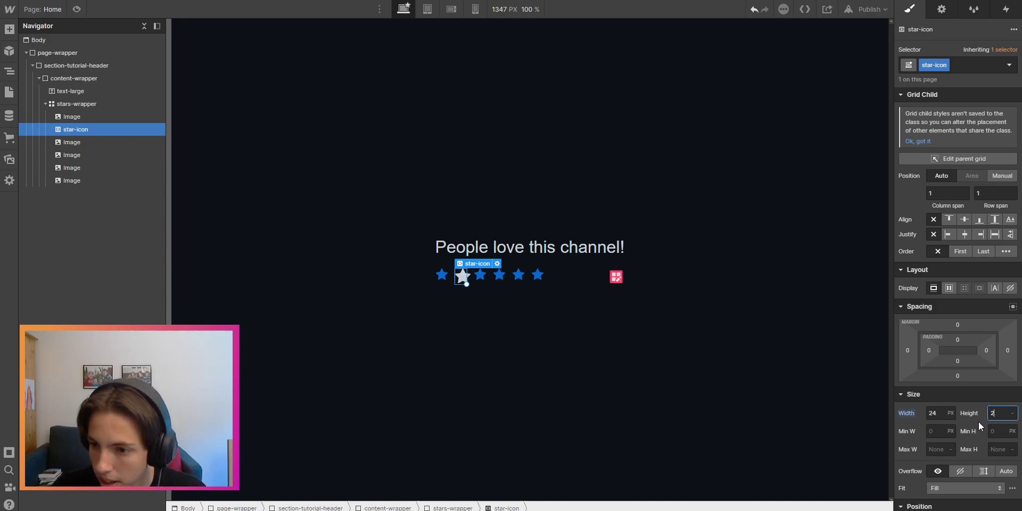
key(Return)
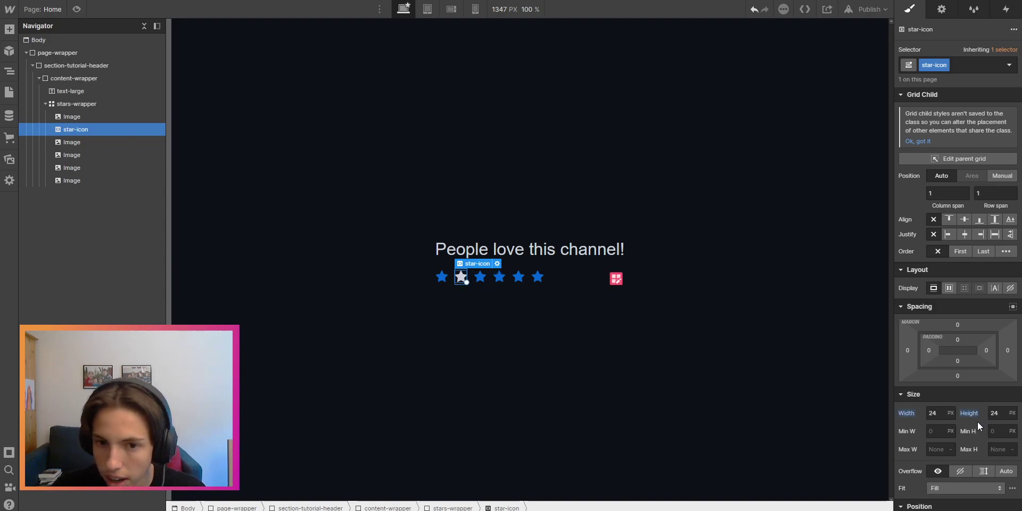
click(487, 277)
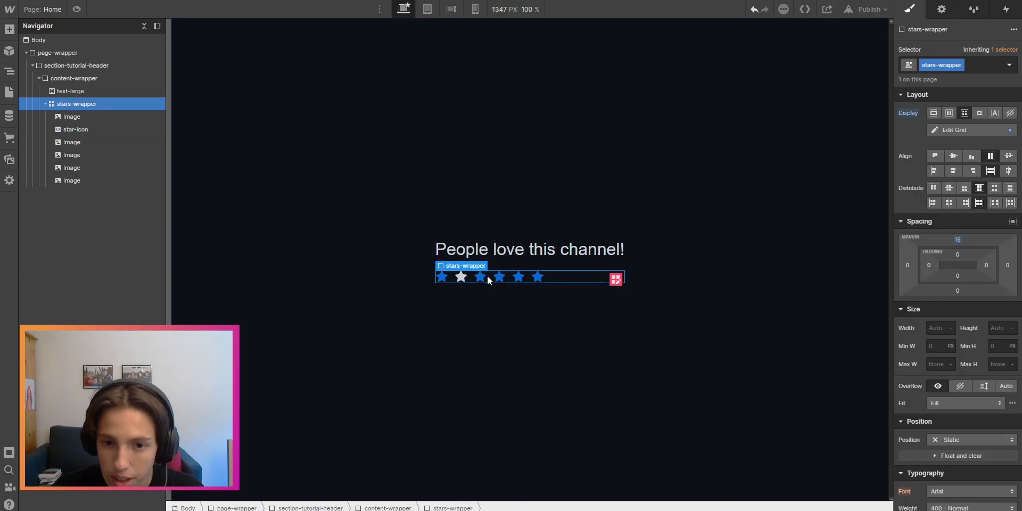
click(459, 277)
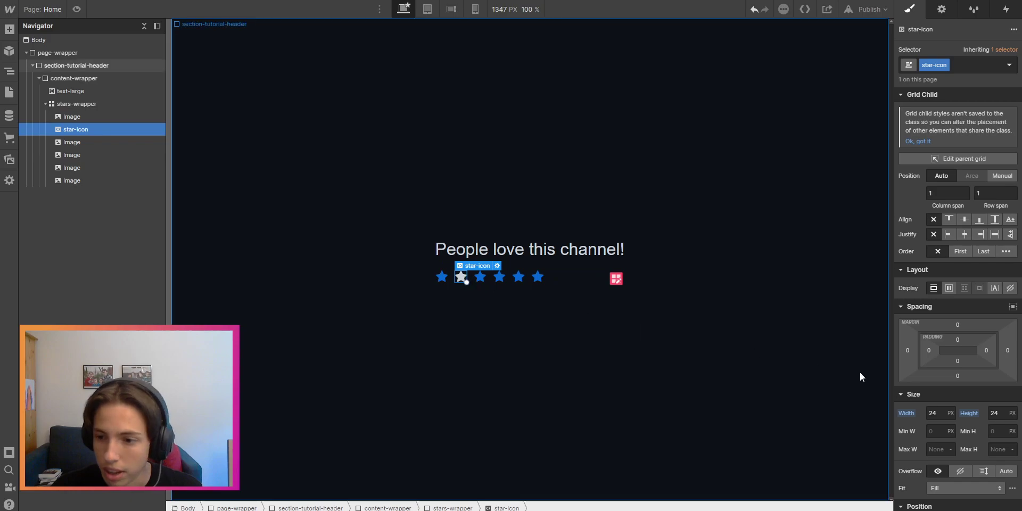
scroll(920, 369, down, 5)
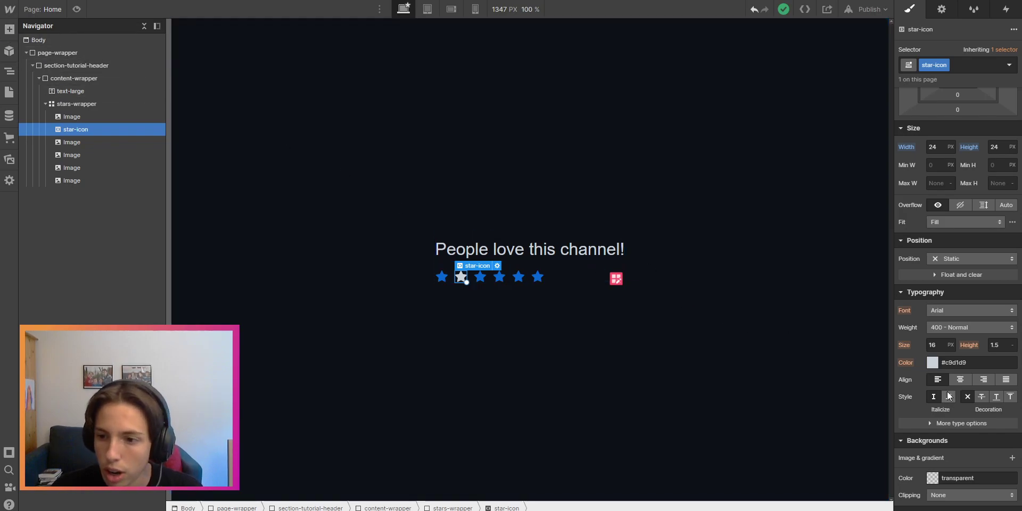
click(933, 362)
click(922, 205)
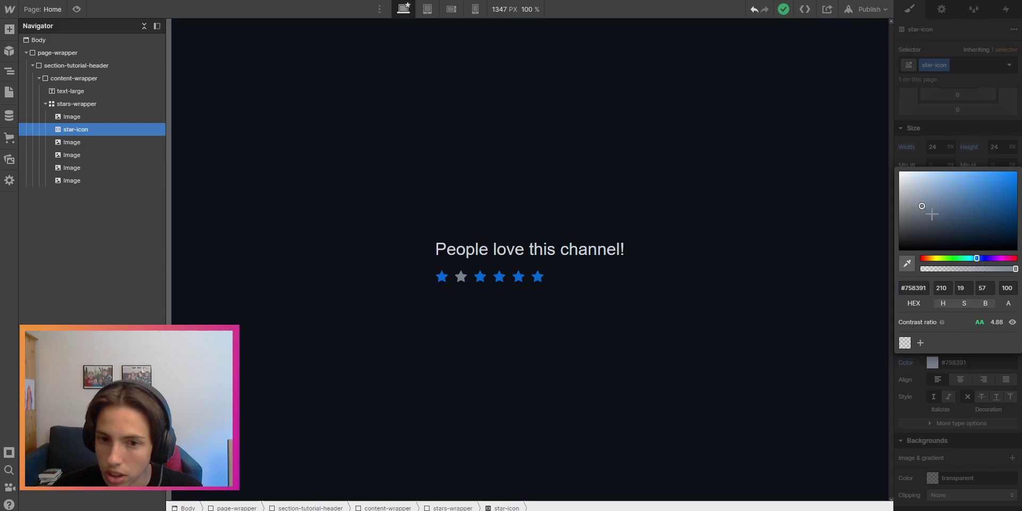
click(976, 197)
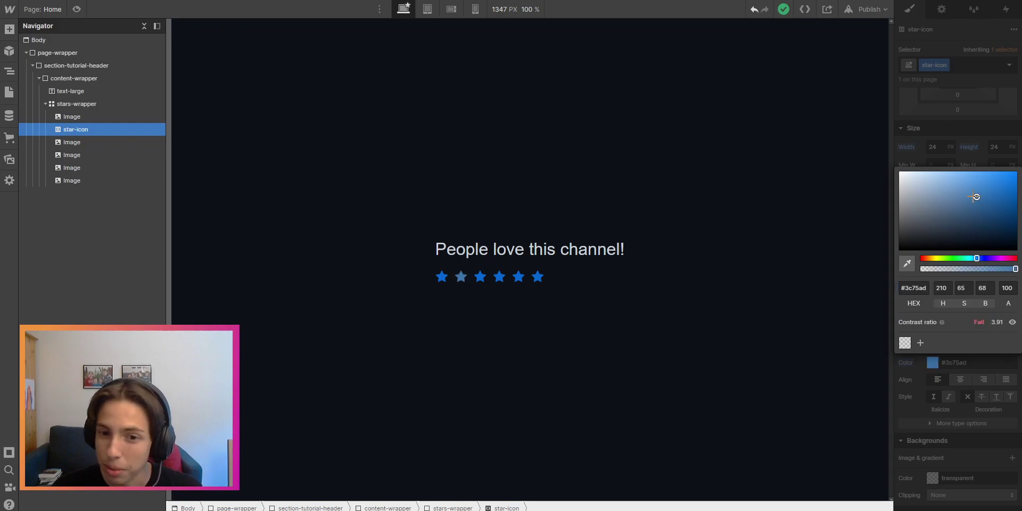
mouse_move(977, 197)
mouse_down()
mouse_move(926, 195)
mouse_move(884, 221)
mouse_move(880, 156)
mouse_up()
click(919, 151)
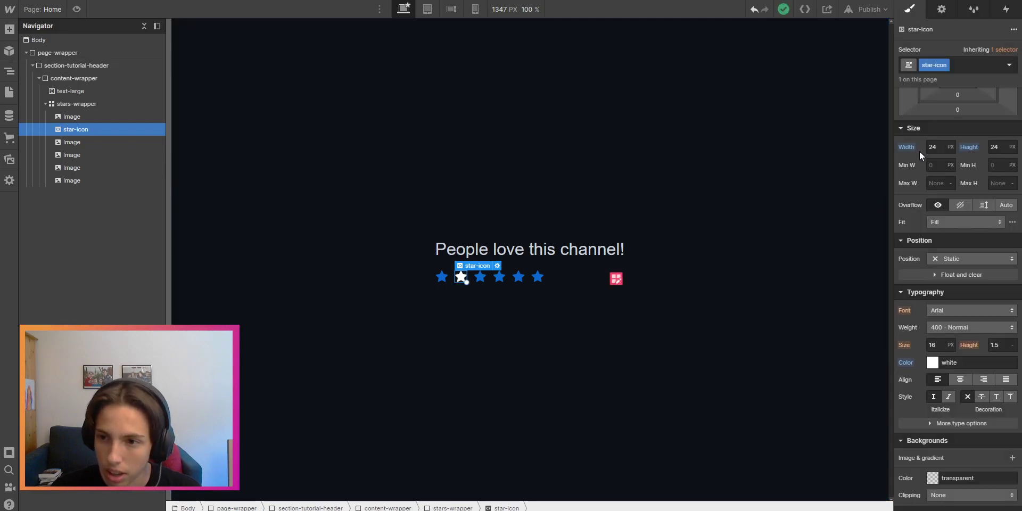
- Reset the star colour to inherited and delete the image stars from stars-wrapper
alt+click(906, 363)
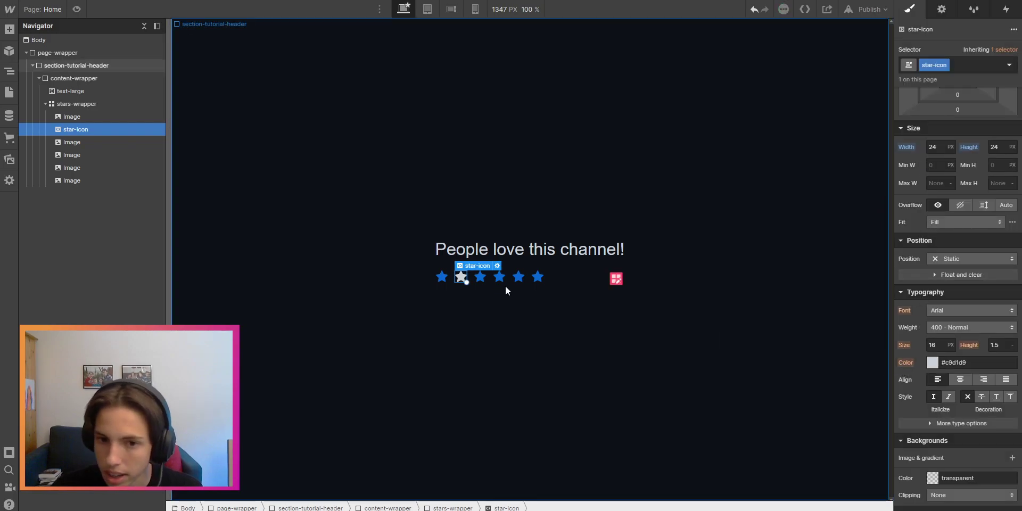
click(442, 275)
key(Delete)
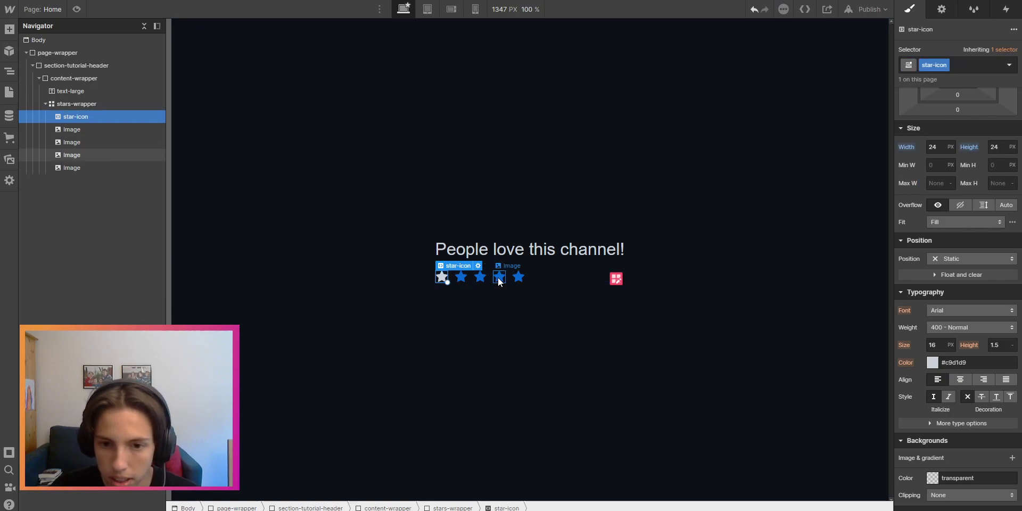
click(519, 278)
key(Delete)
key(Delete)
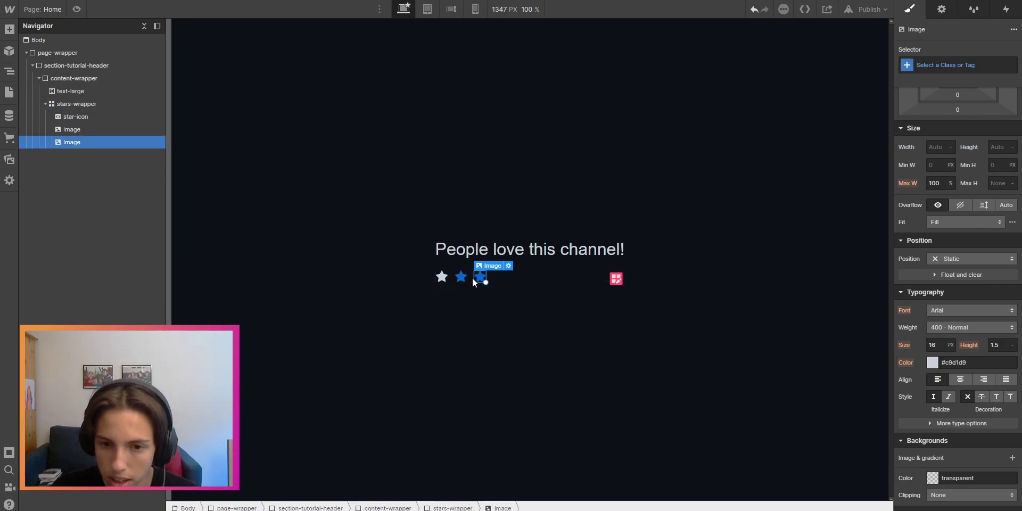
key(Delete)
key(Delete)
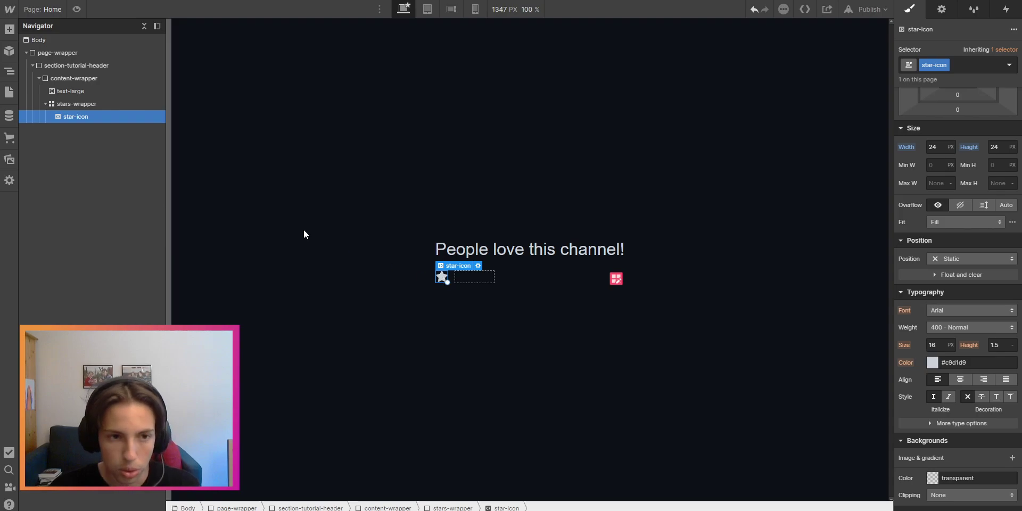
- Paste star-icon copies into stars-wrapper until there are five, then deselect
click(89, 105)
key(ctrl+v)
key(ctrl+v)
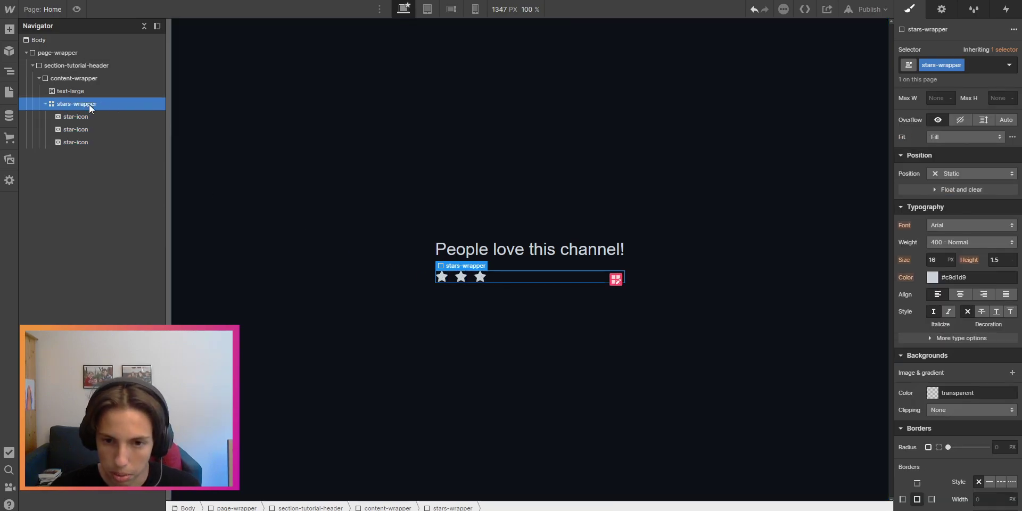
key(ctrl+v)
key(ctrl+v)
click(504, 341)
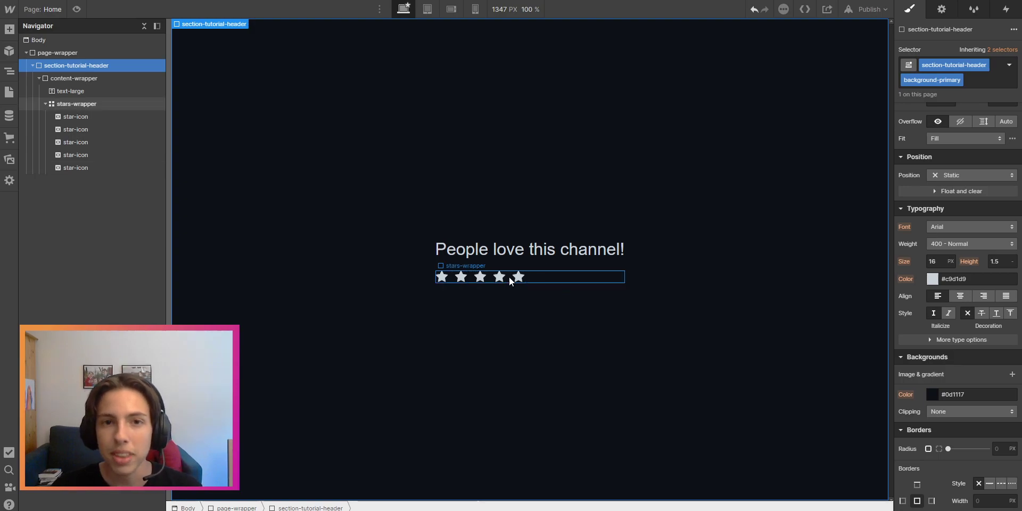
- Set the star-icon class typography colour to grey #9e9e9e and check the result
click(519, 276)
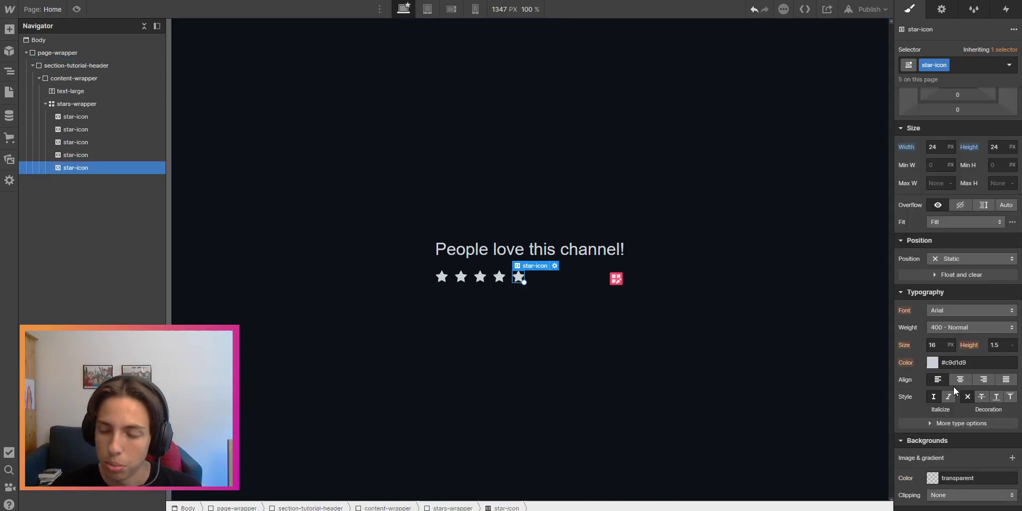
click(932, 363)
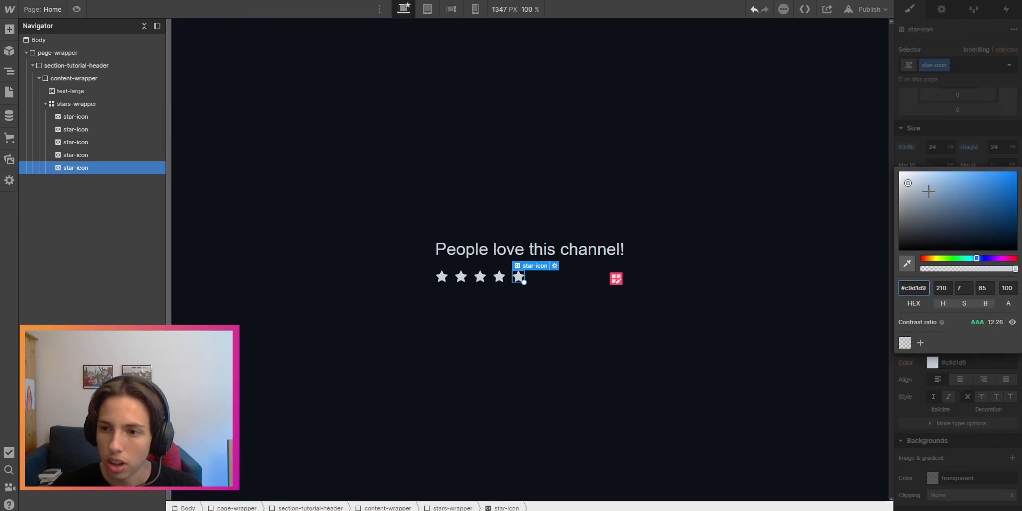
drag(916, 183, 890, 202)
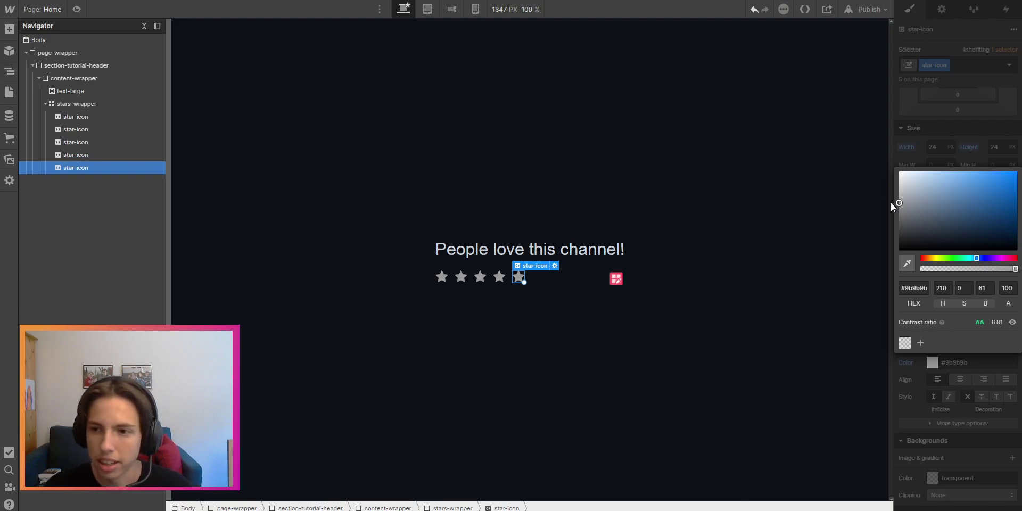
mouse_move(890, 202)
mouse_down()
mouse_move(896, 180)
mouse_move(892, 210)
mouse_move(887, 200)
mouse_up()
click(915, 148)
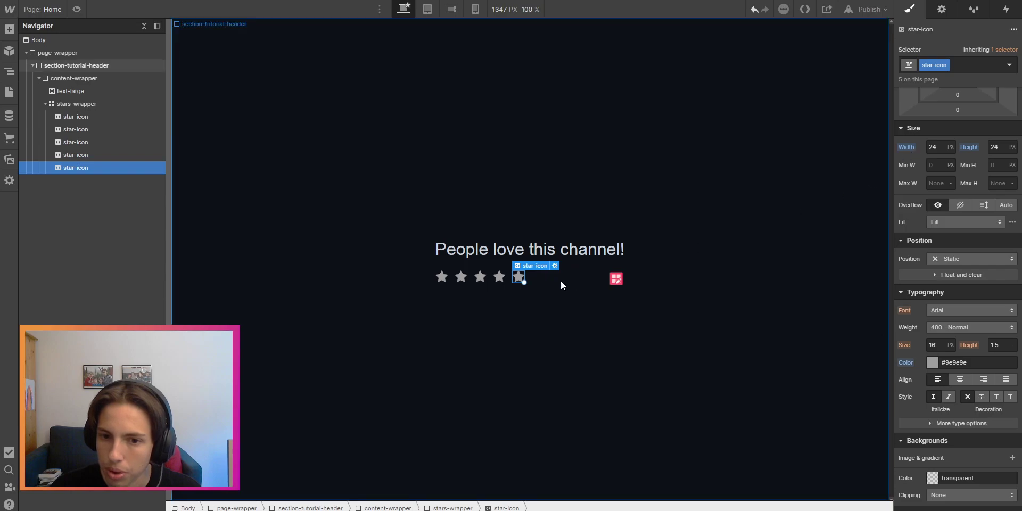
click(528, 289)
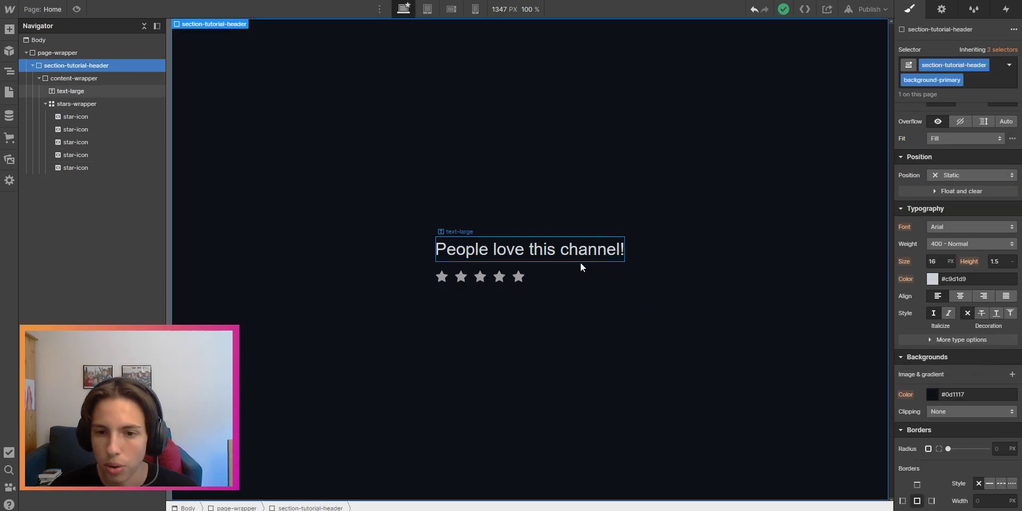
click(866, 9)
click(866, 9)
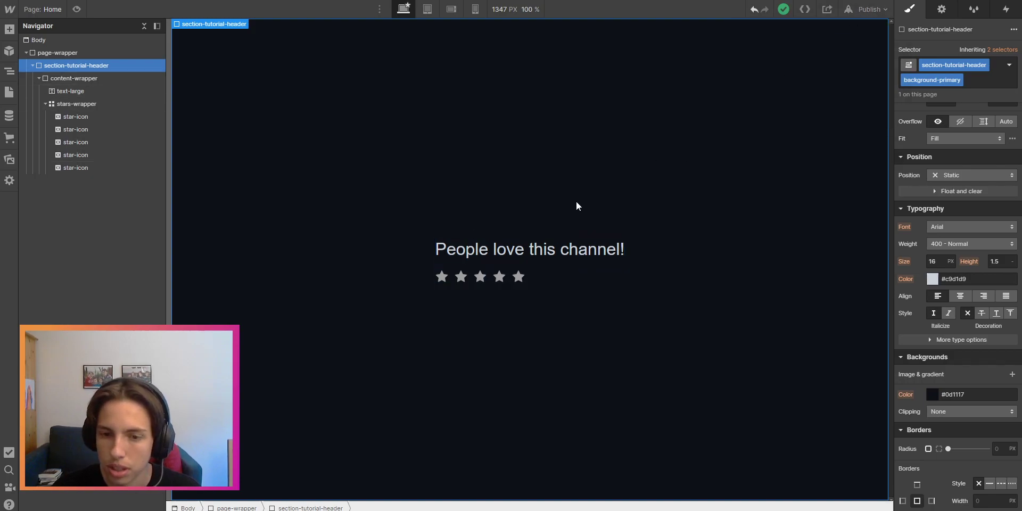